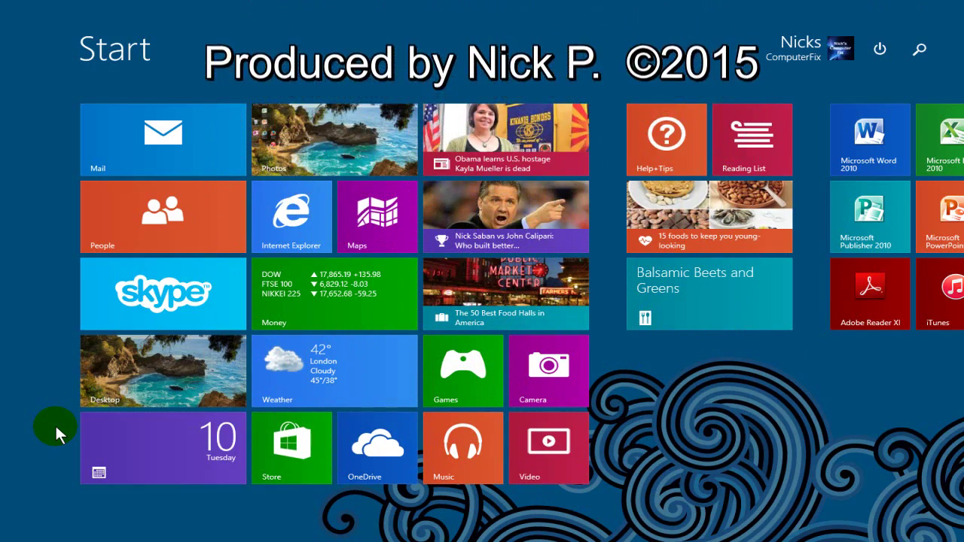
- Switch to Movie Maker's My Movie project and look over the File menu before closing it
key(super)
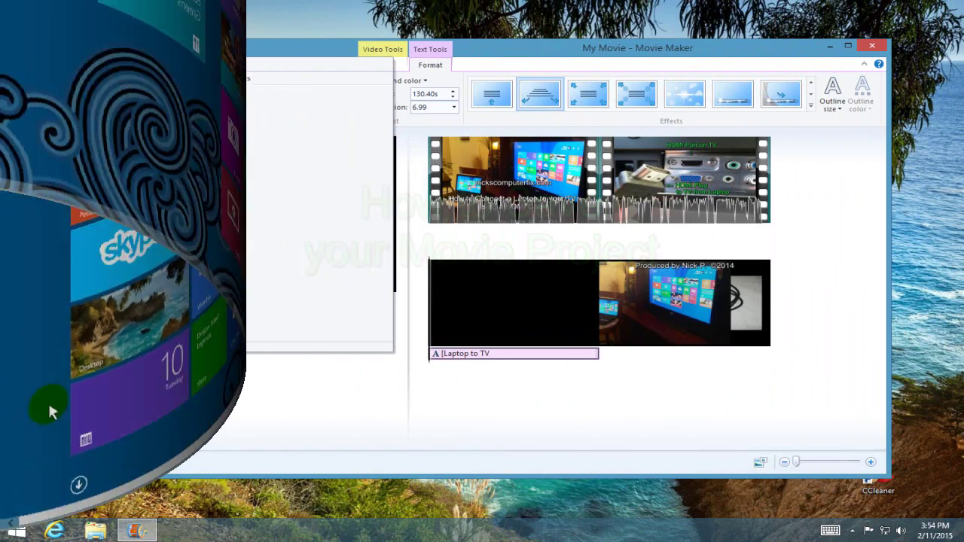
click(96, 65)
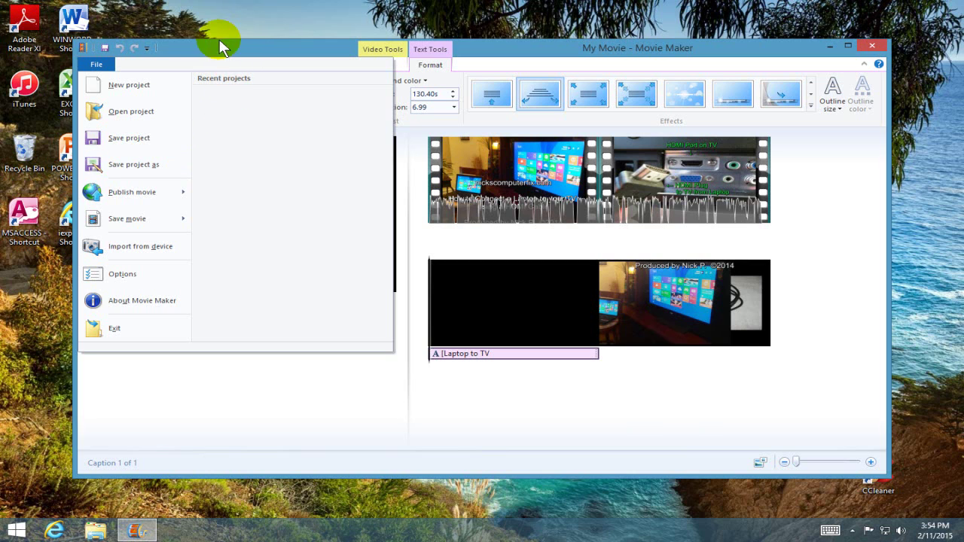
click(171, 49)
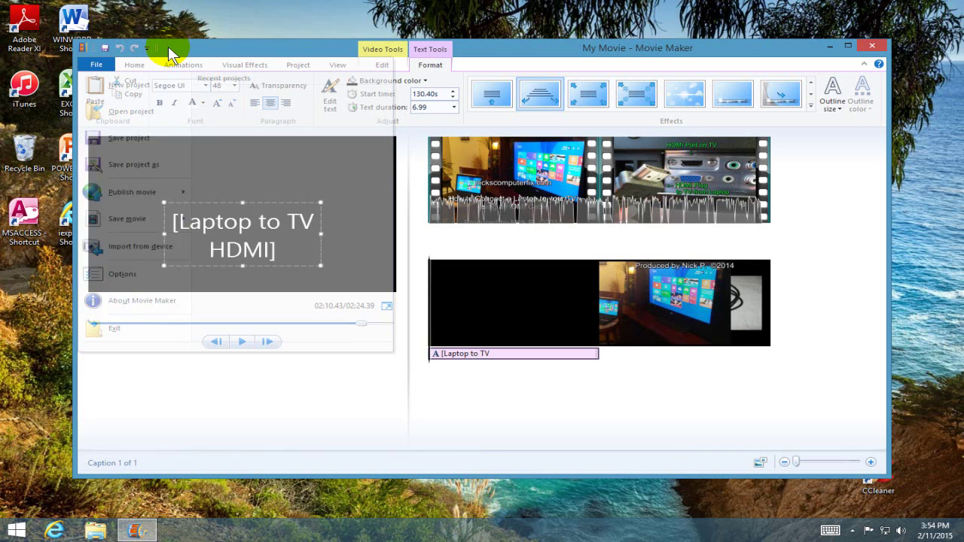
- Select all storyboard items, review the Save movie settings list, then show the Animations options
click(134, 65)
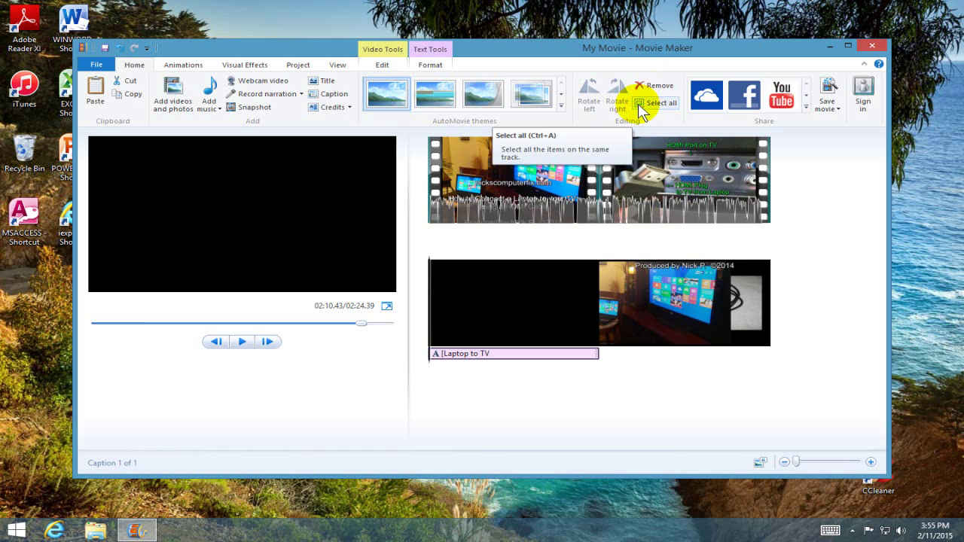
click(525, 275)
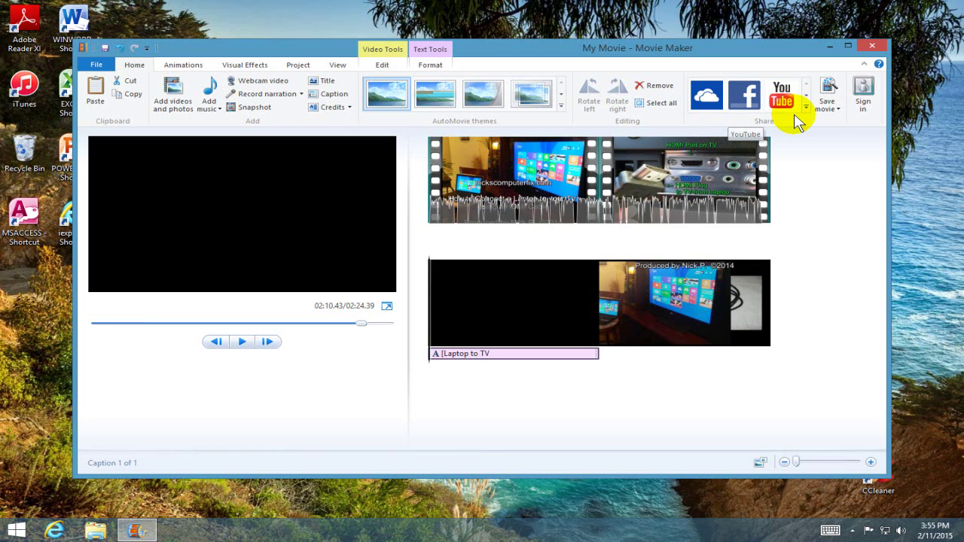
click(837, 110)
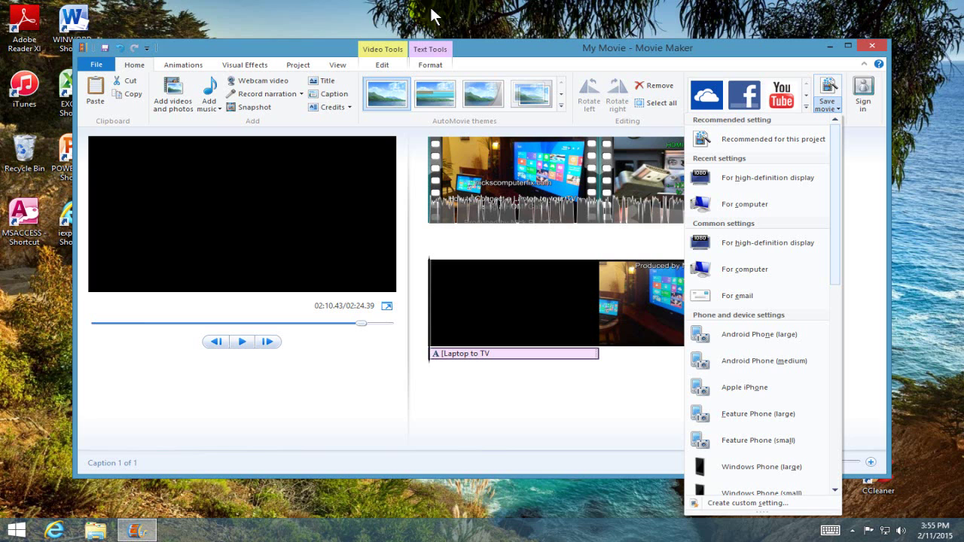
click(183, 64)
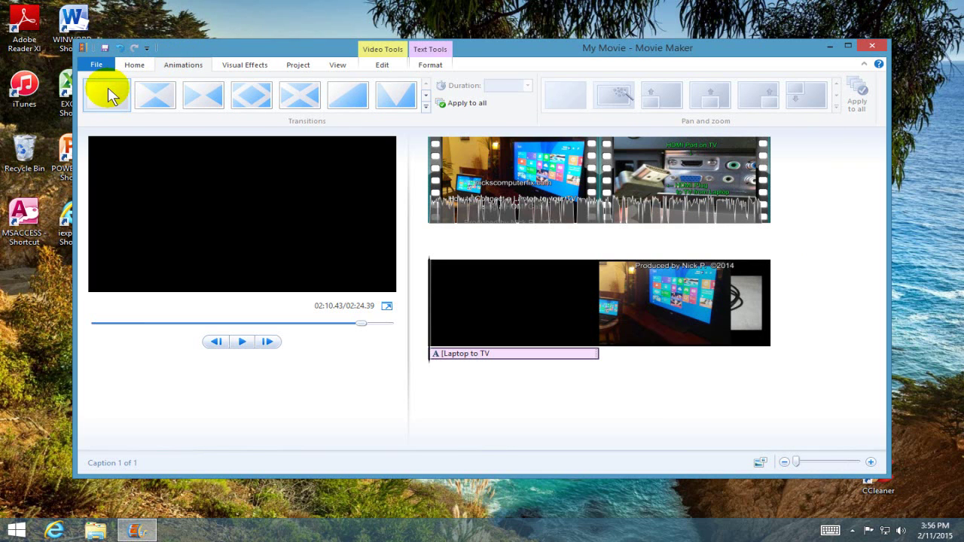
- Preview a transition, browse the Visual Effects gallery, and select the first video clip
click(150, 95)
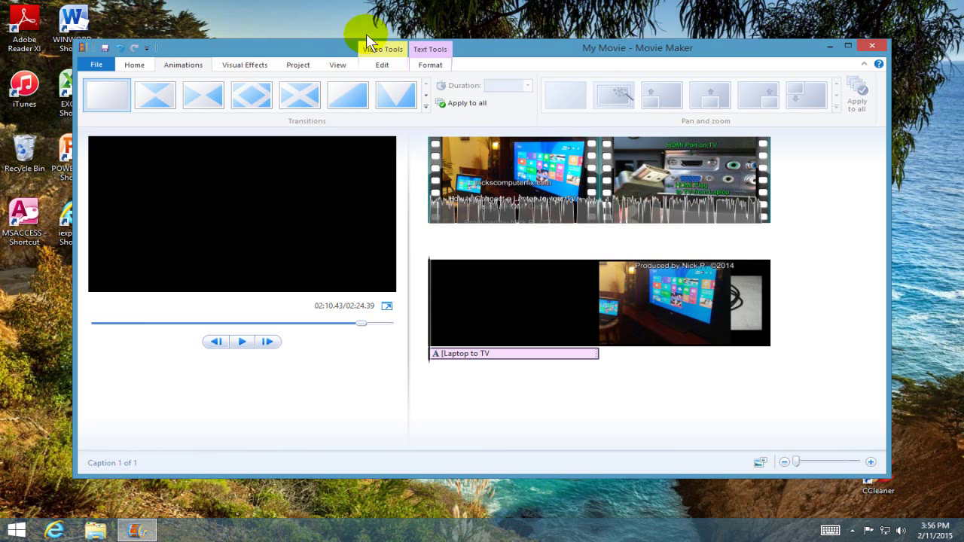
click(237, 66)
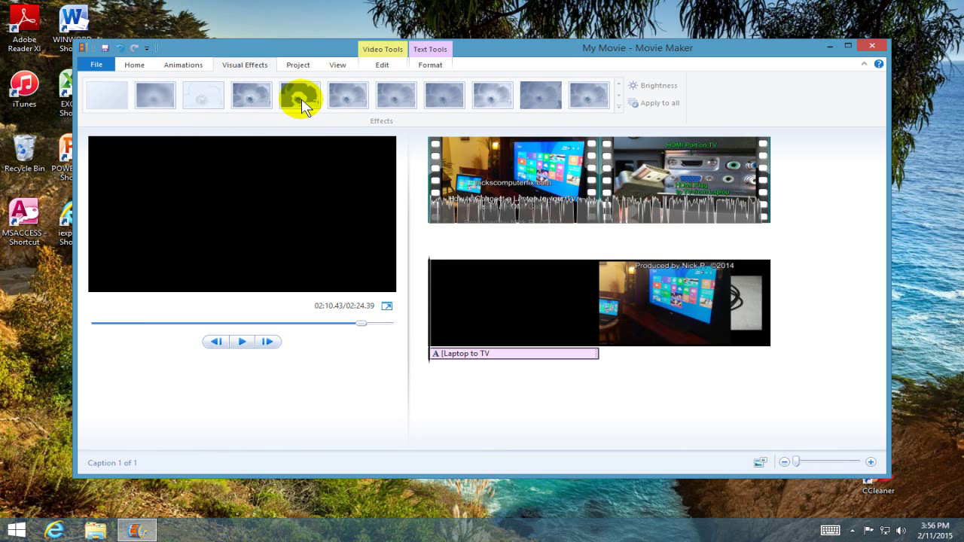
click(496, 158)
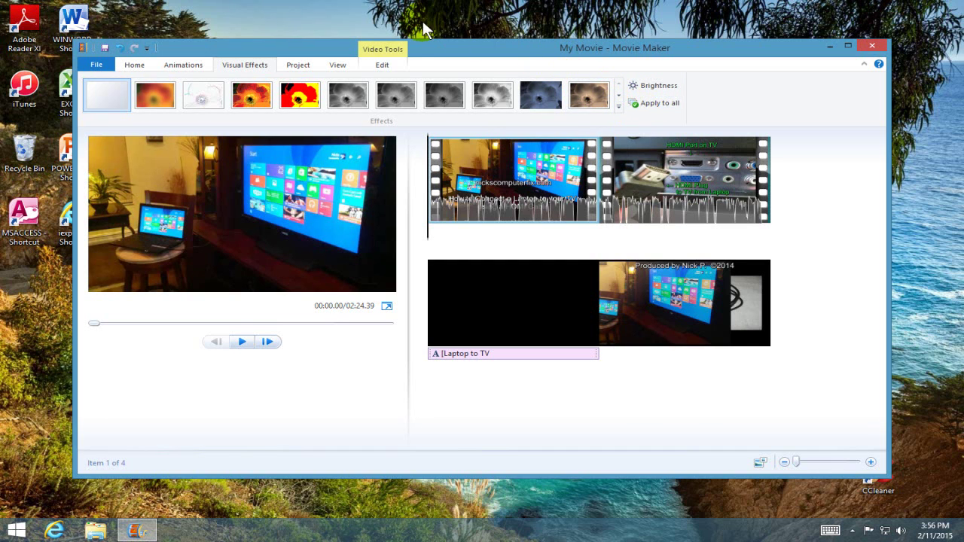
- Emphasize narration and keep the aspect ratio at Widescreen (16:9) after trying Standard (4:3)
click(296, 65)
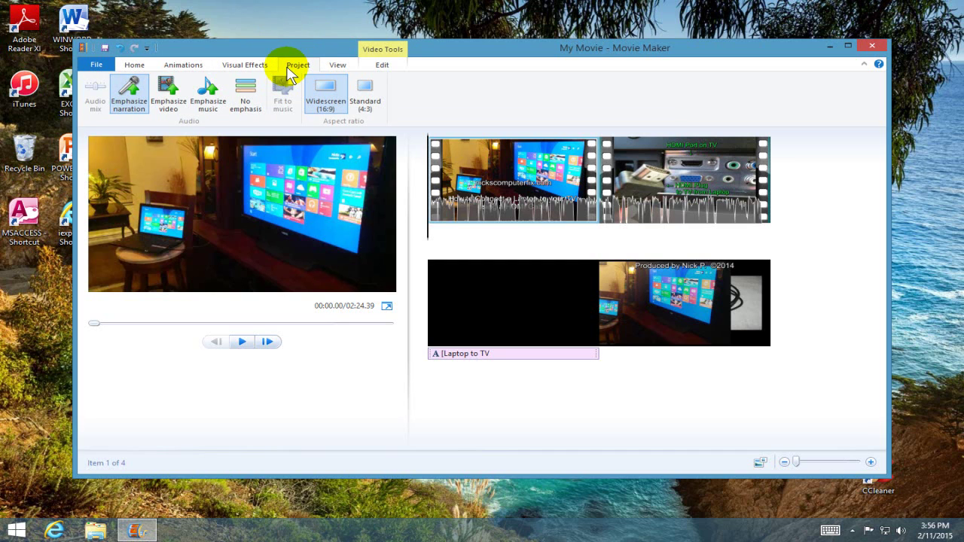
click(130, 91)
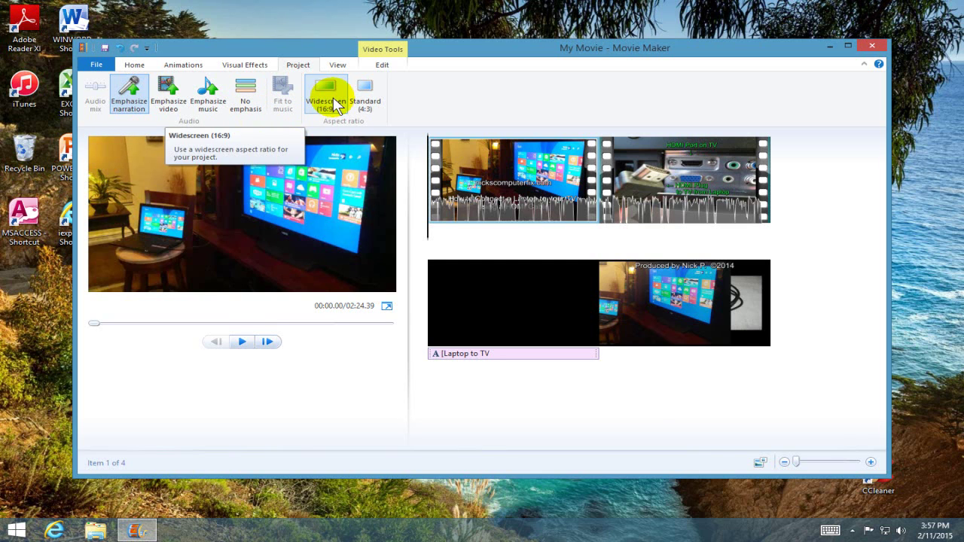
click(372, 96)
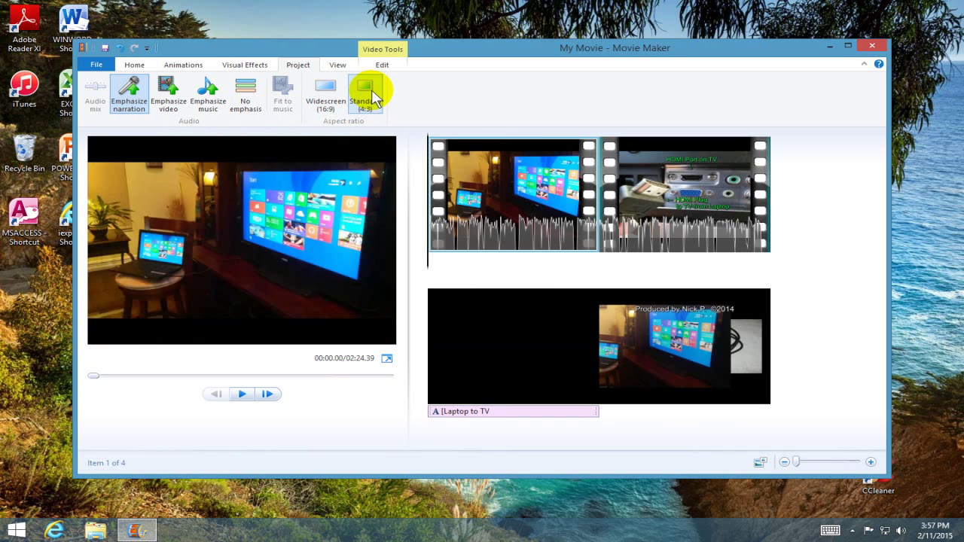
click(325, 94)
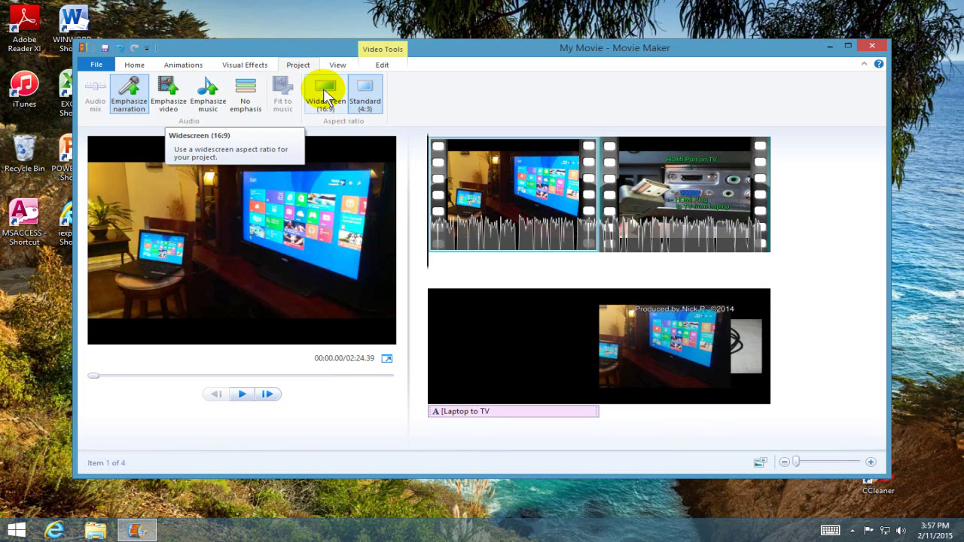
click(325, 94)
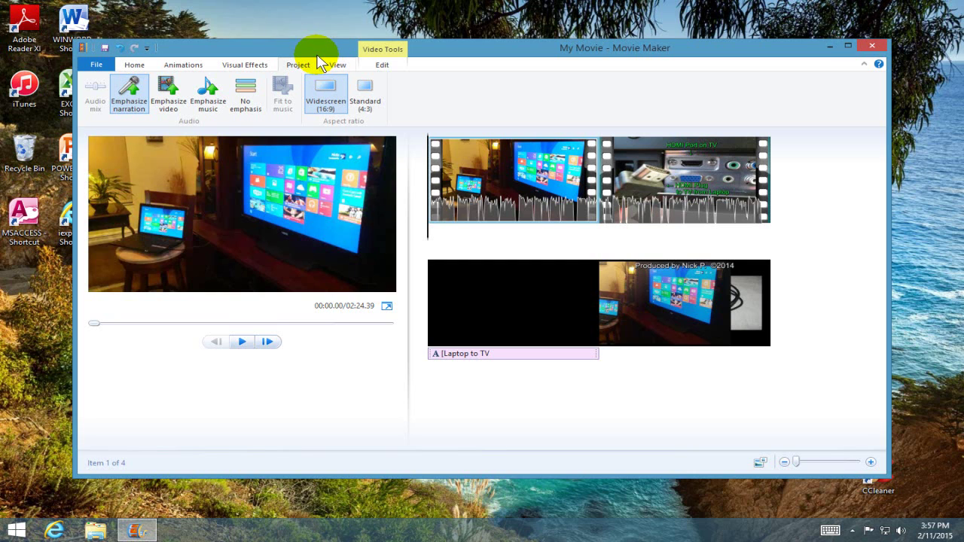
click(337, 66)
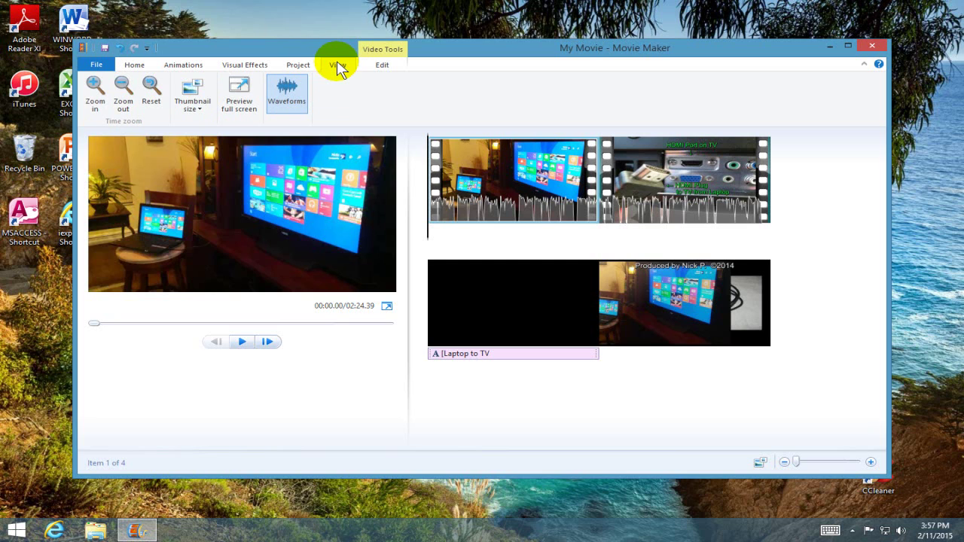
click(94, 89)
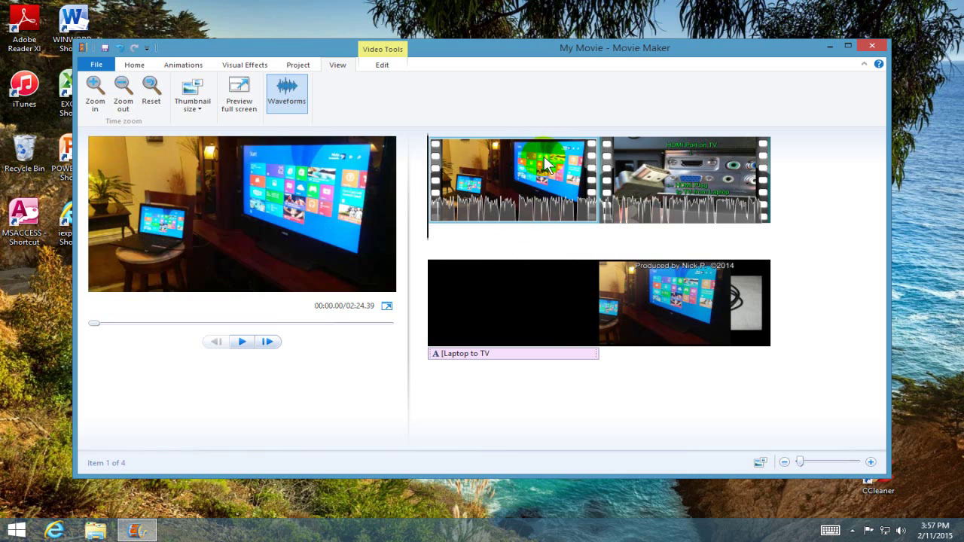
click(121, 89)
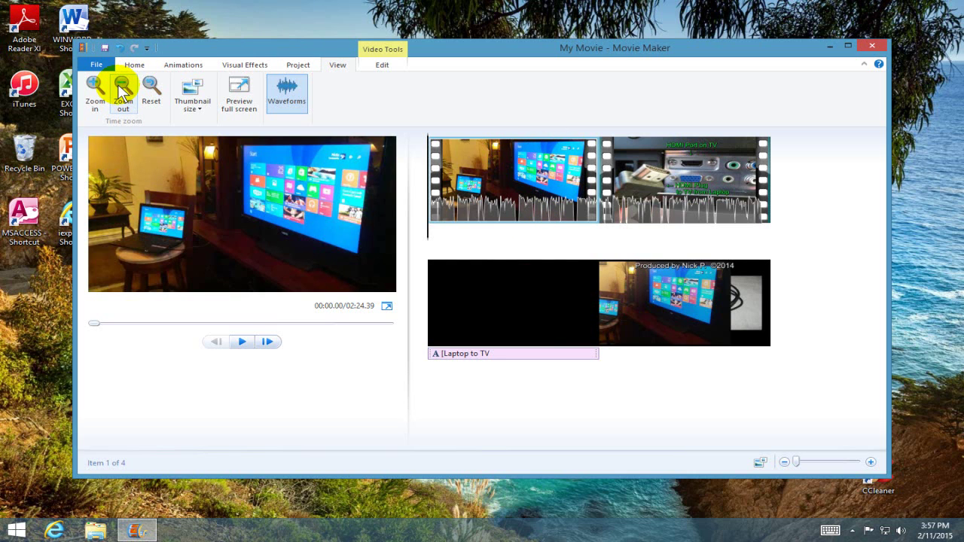
click(152, 88)
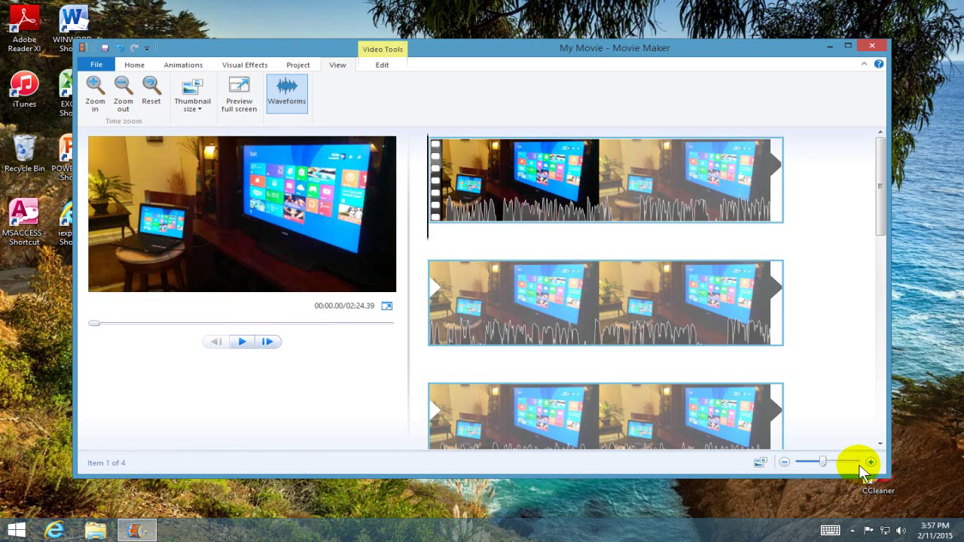
drag(824, 460, 791, 459)
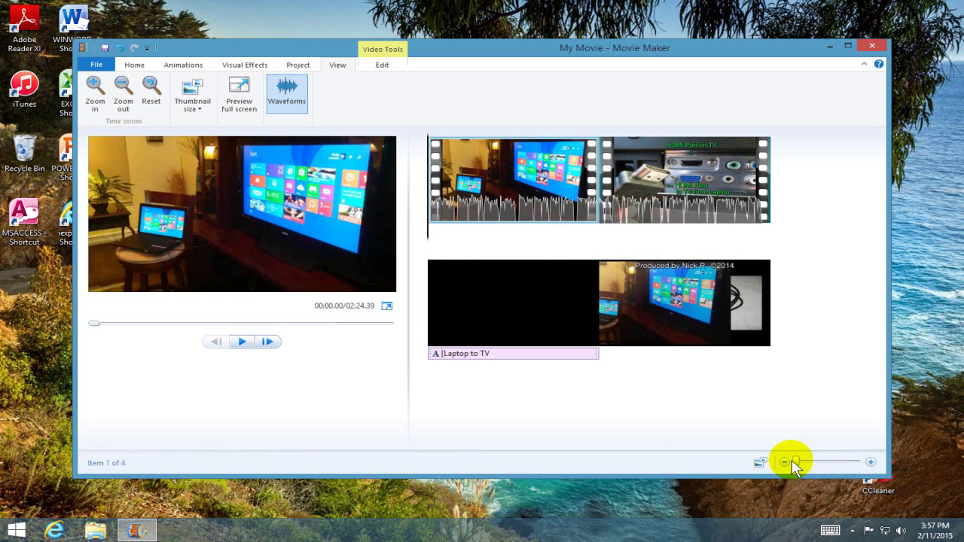
click(200, 109)
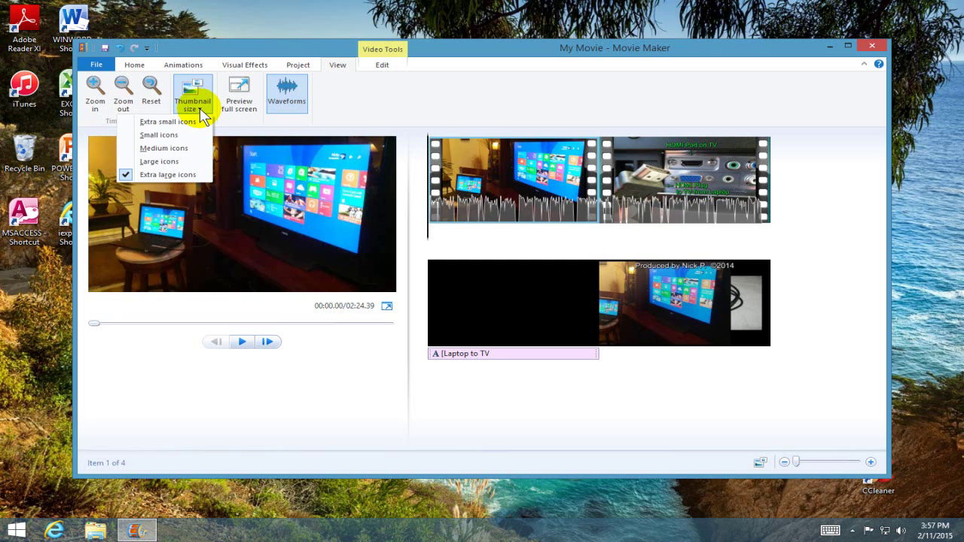
click(167, 133)
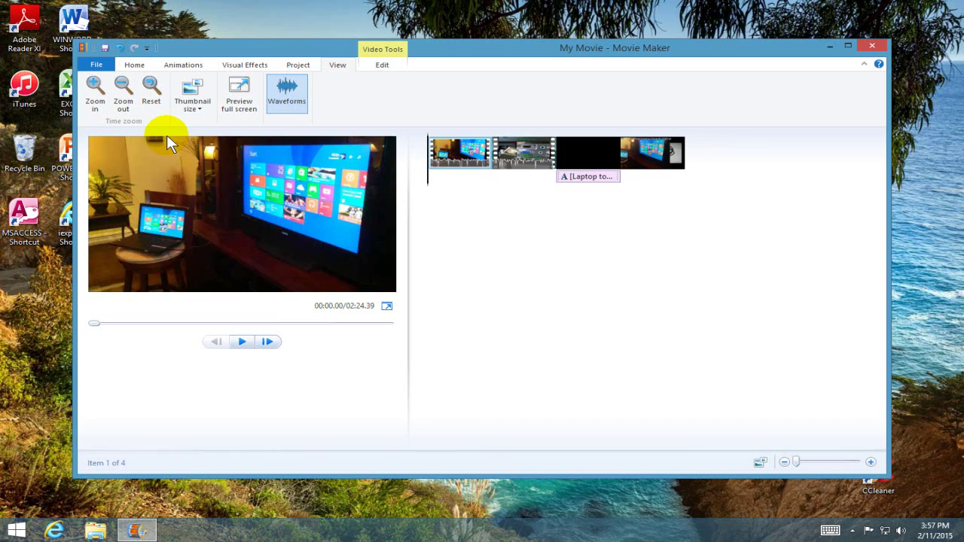
click(760, 460)
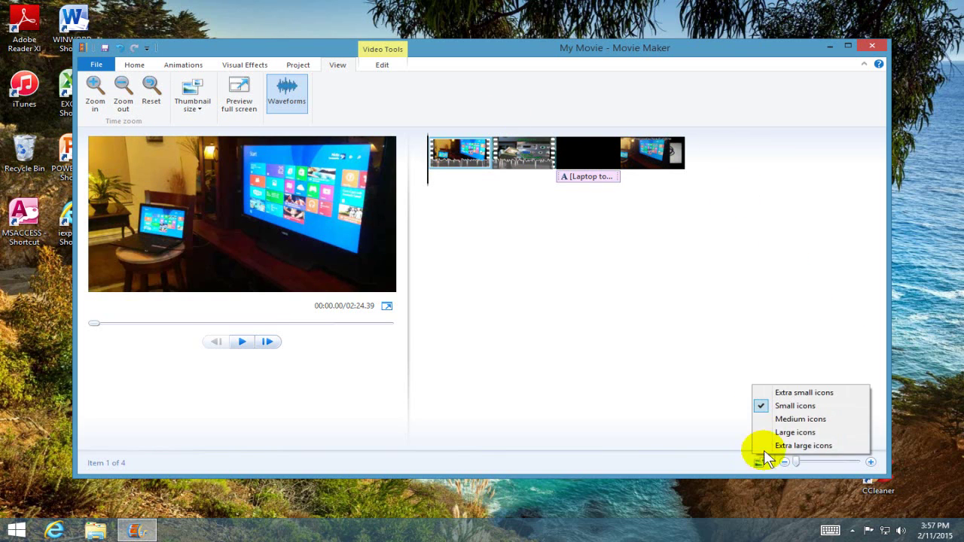
click(780, 446)
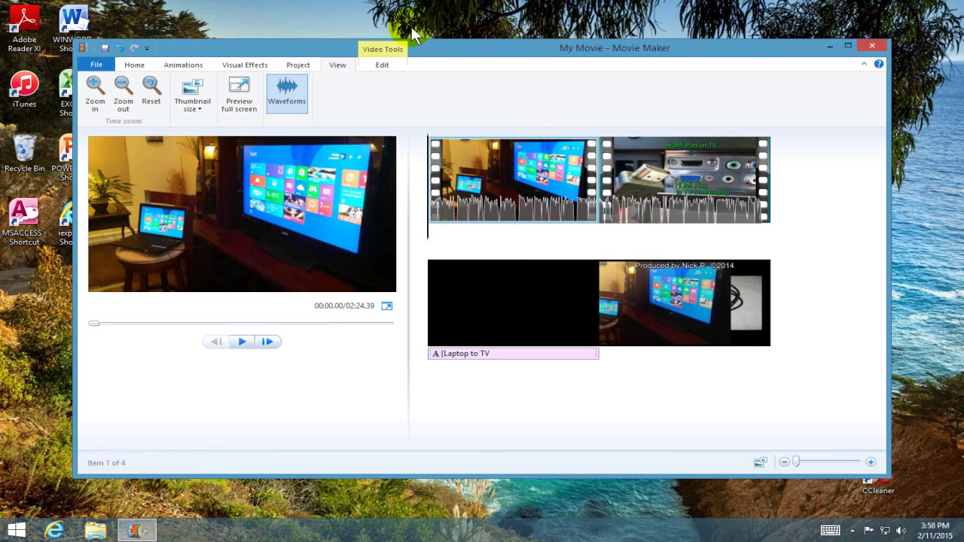
- Check the clip's Edit options and leave the playback speed at 1x
click(382, 64)
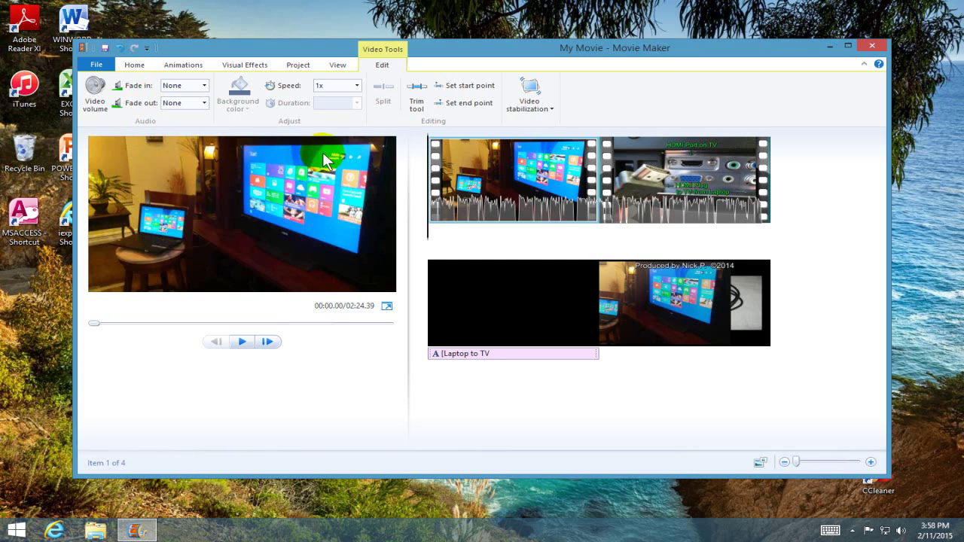
click(358, 88)
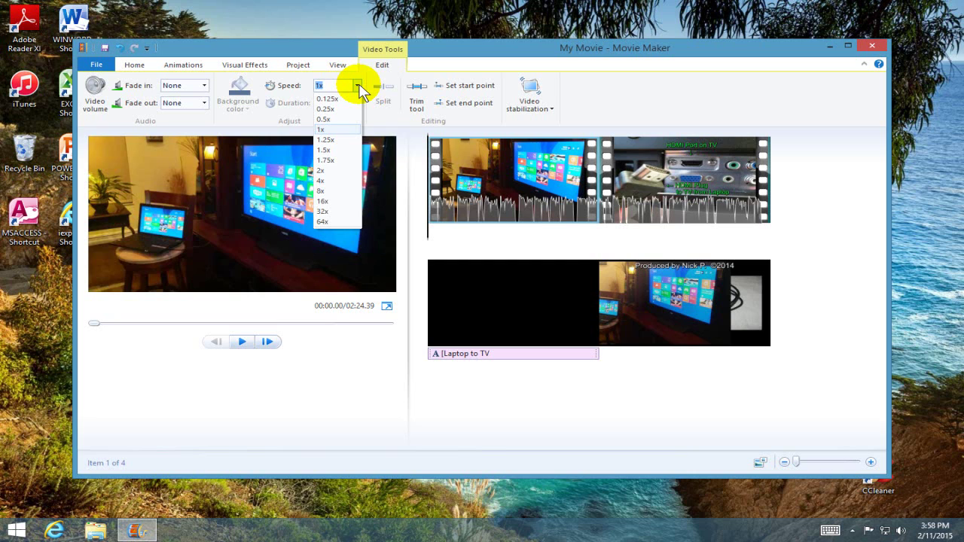
click(359, 87)
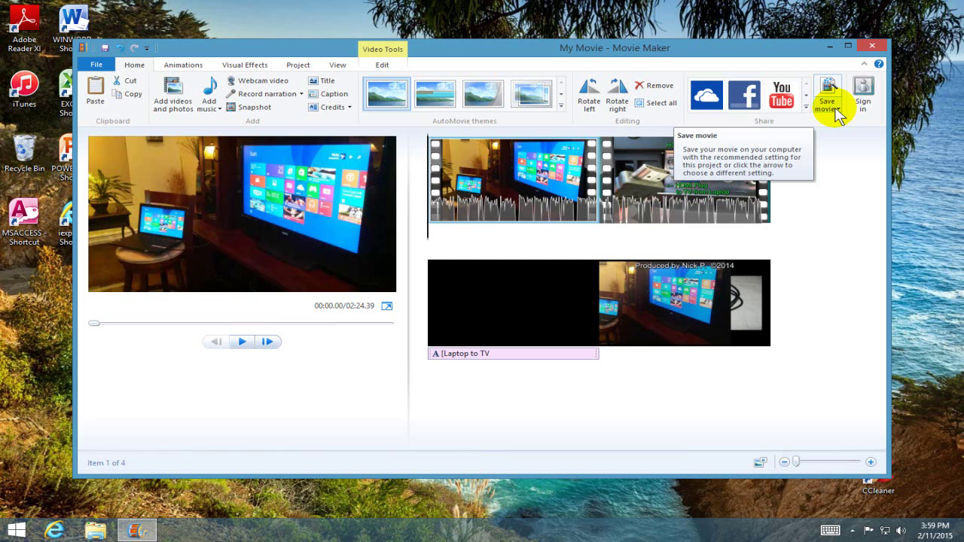
- Check the Recommended save setting's details: 1280 x 720 widescreen at 10.13 Mbps
click(838, 109)
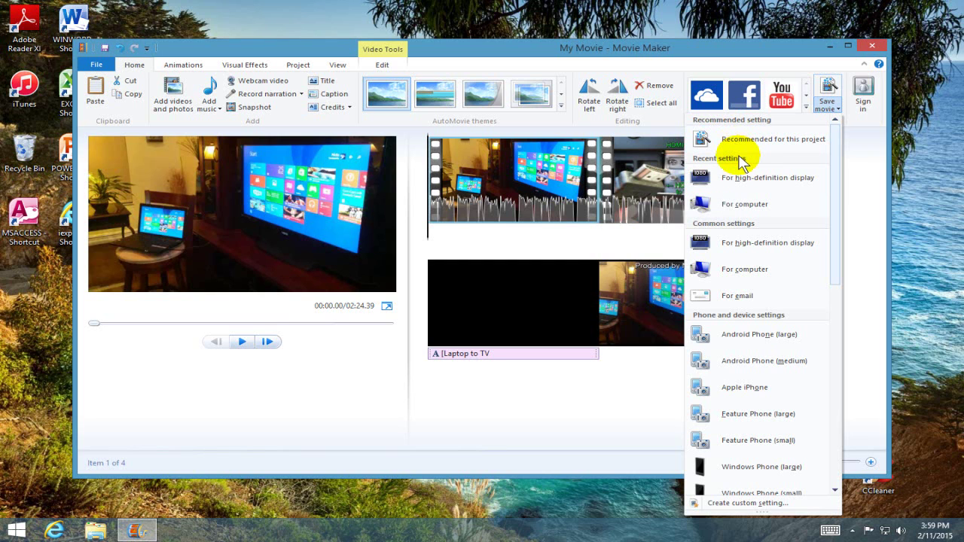
mouse_move(744, 145)
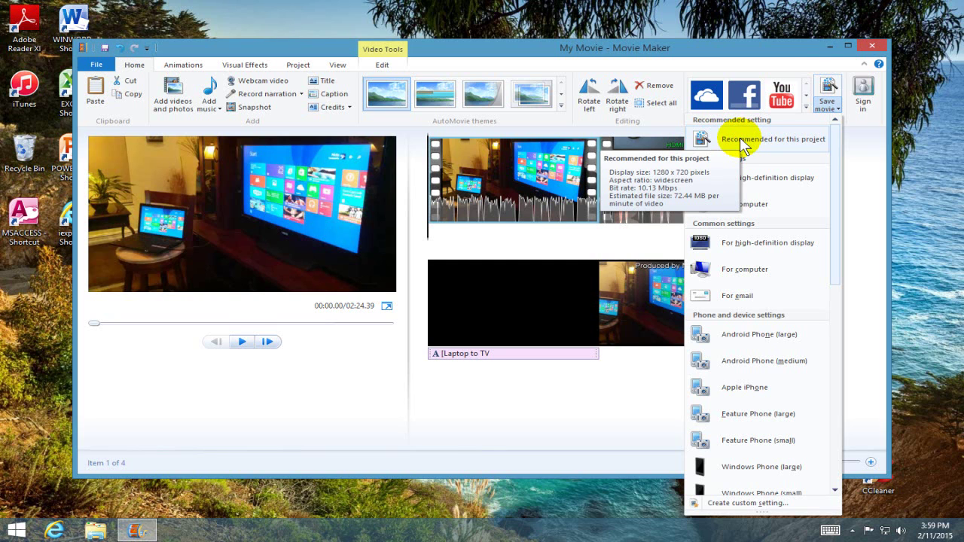
- Save the movie with the recommended setting as MPEG-4/H.264 file 'My Movie 1'
click(743, 143)
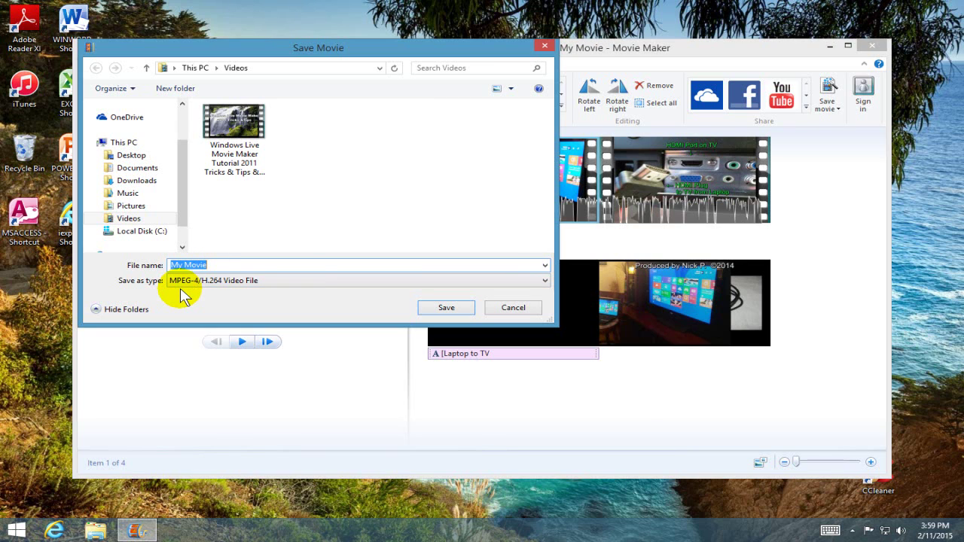
click(545, 282)
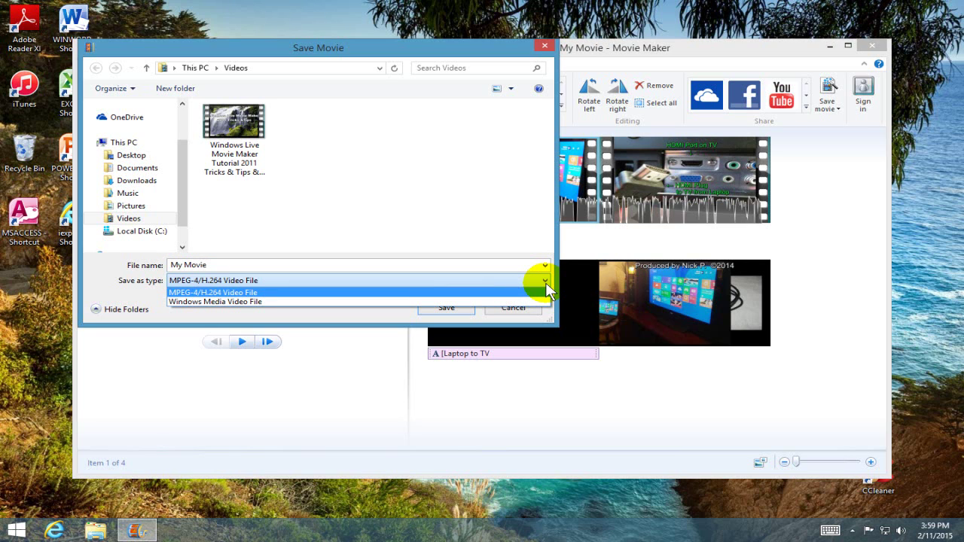
click(546, 283)
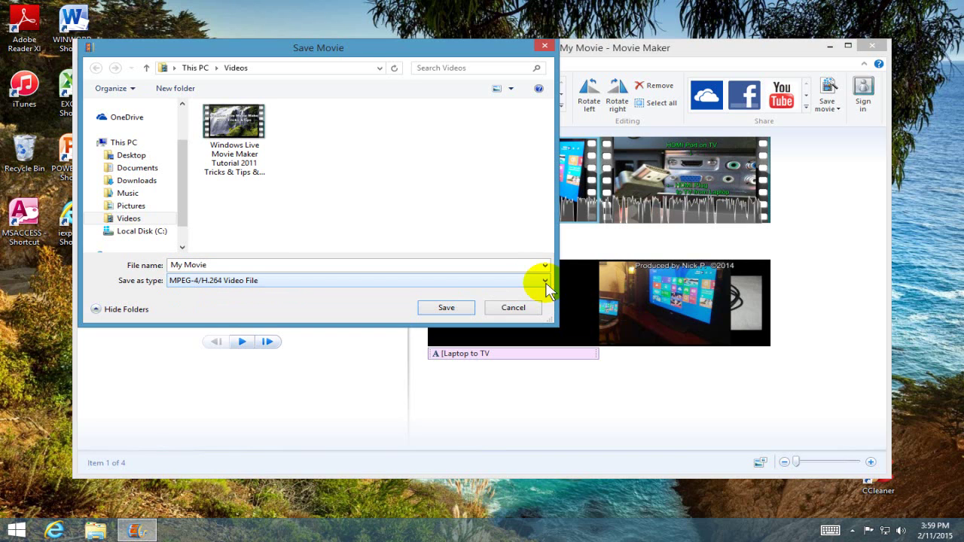
click(226, 266)
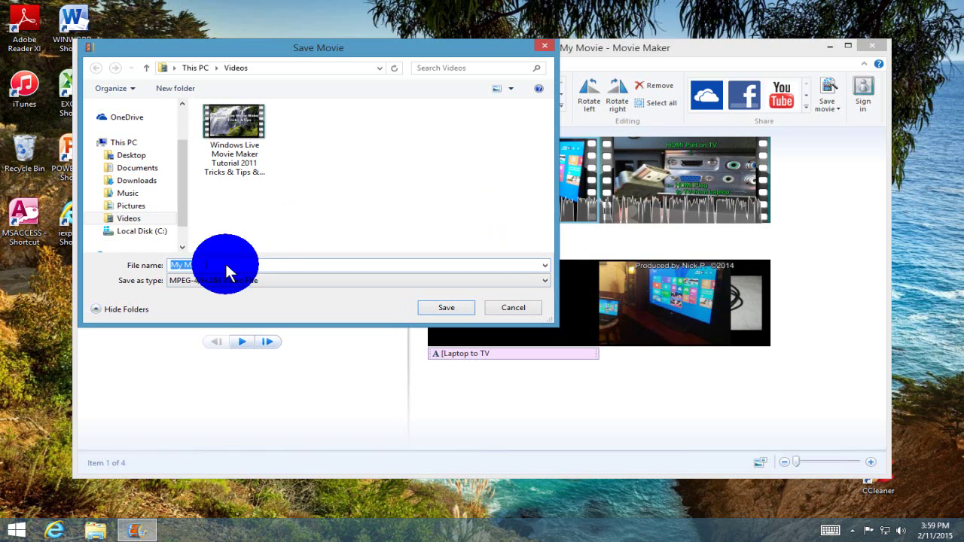
click(226, 267)
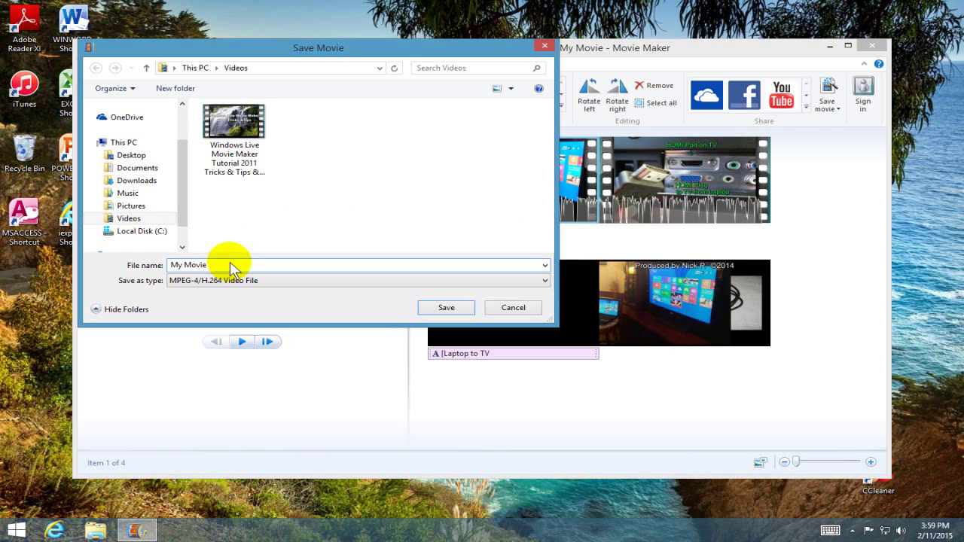
text(1)
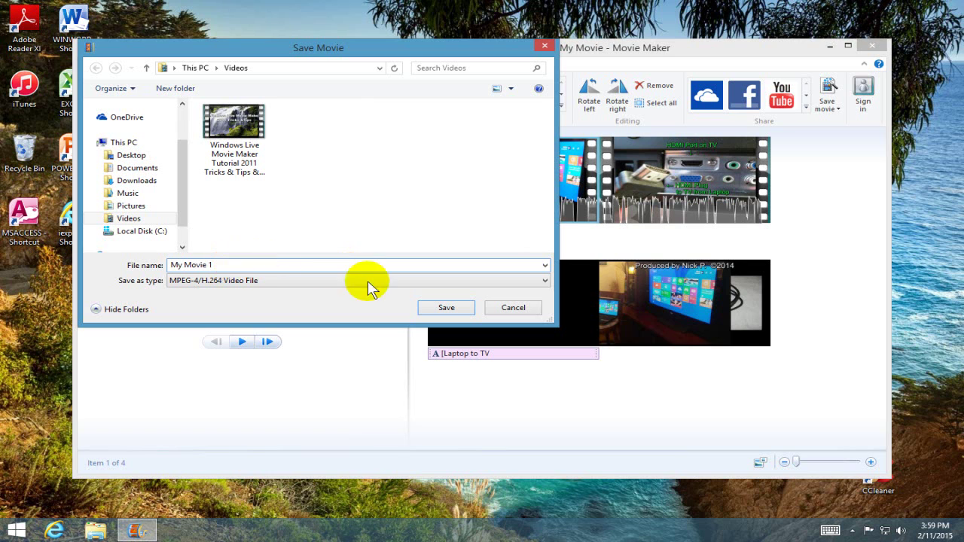
click(428, 309)
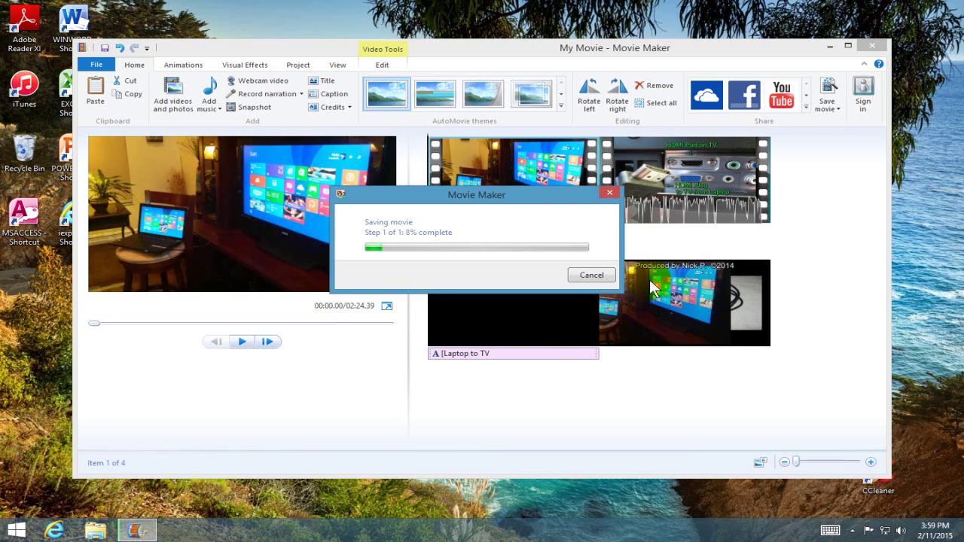
- Cancel the in-progress movie save and confirm the cancellation with Yes
click(585, 274)
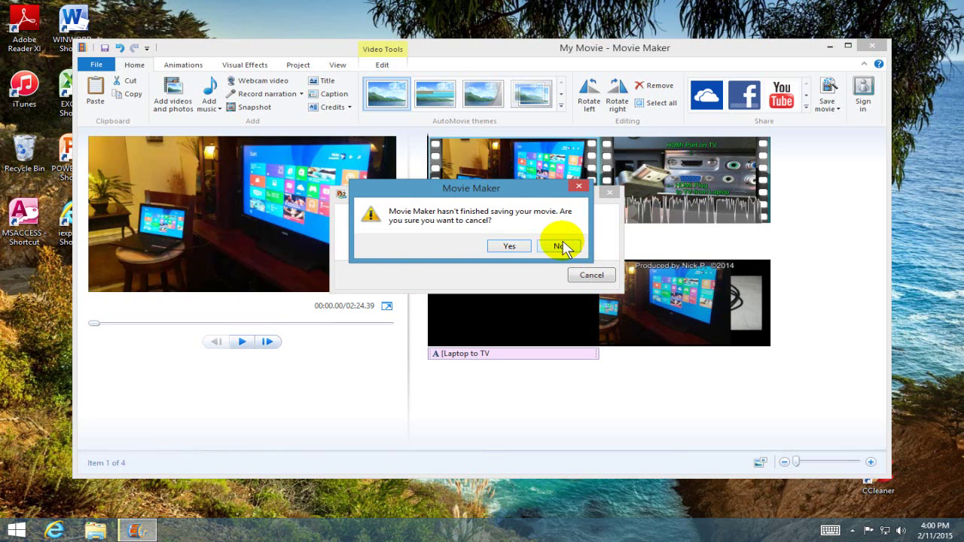
click(509, 246)
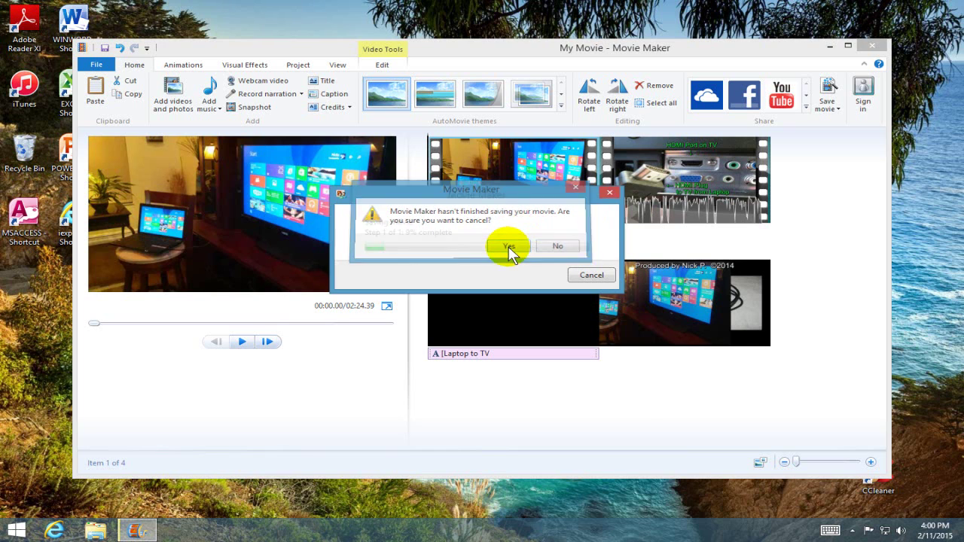